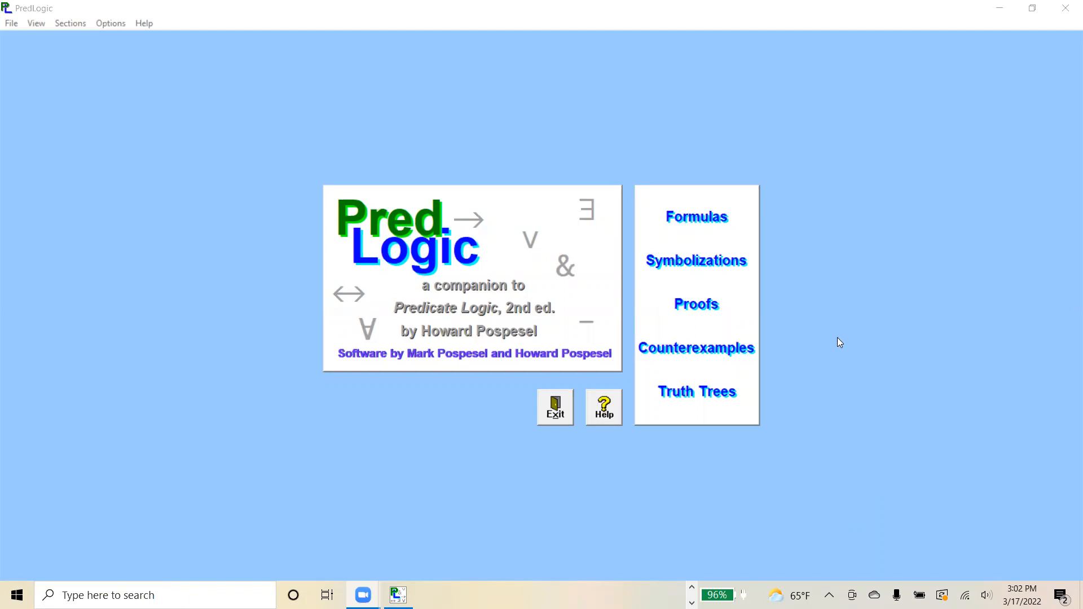
Open the Symbolizations section and select book exercise 1.(a).
{"action": "left_click", "coordinate": [697, 260]}
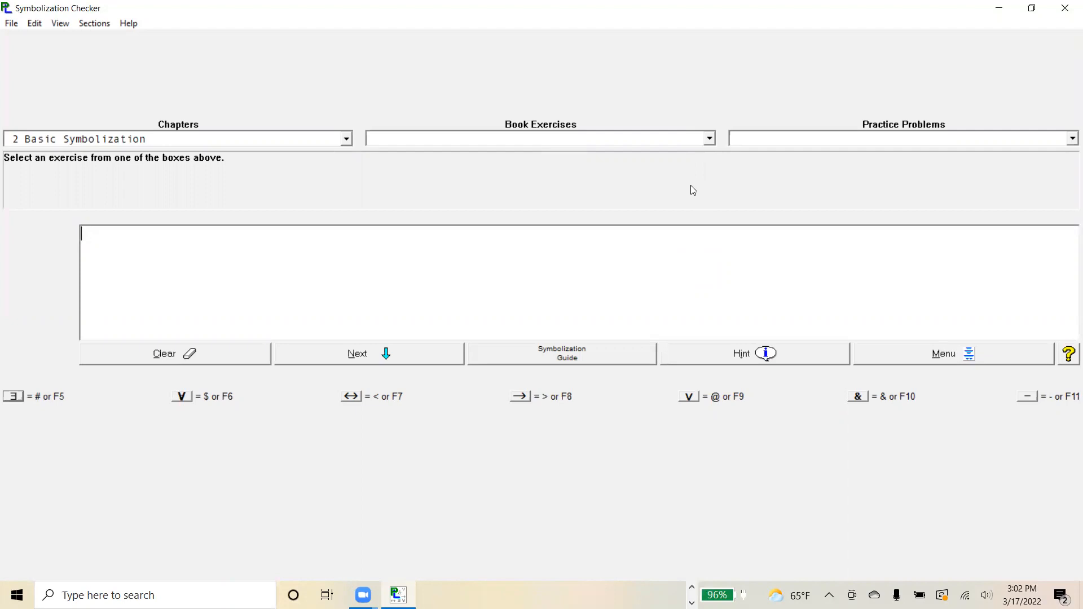
{"action": "left_click", "coordinate": [707, 139]}
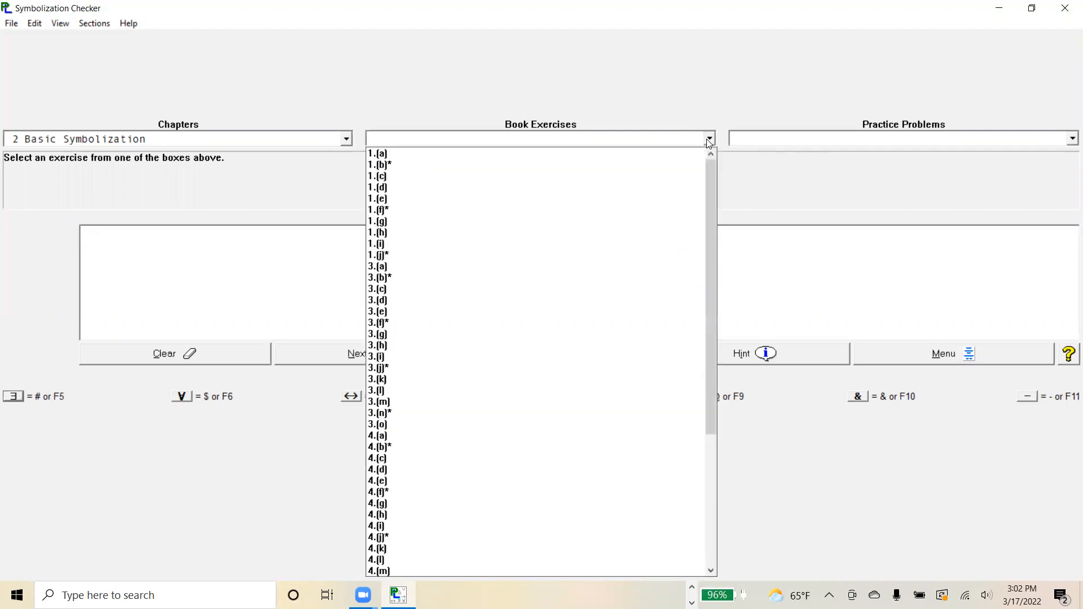
{"action": "left_click", "coordinate": [661, 156]}
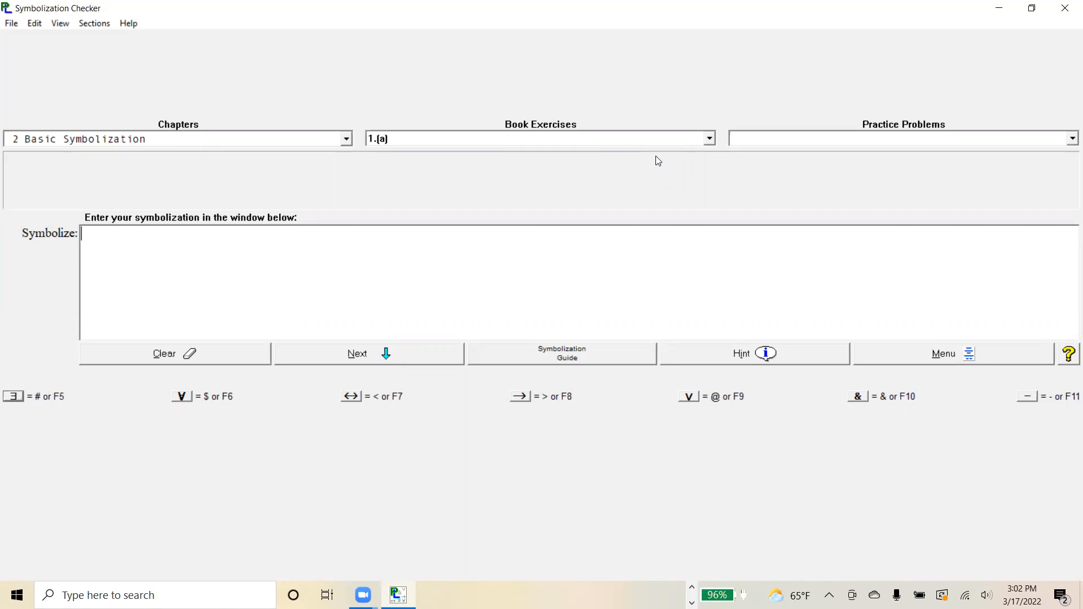
Symbolize exercise 1.(a) as Pt and advance to the next exercise.
{"action": "type", "text": "p"}
{"action": "key", "text": "BackSpace"}
{"action": "type", "text": "P"}
{"action": "type", "text": "t"}
{"action": "right_click", "coordinate": [335, 354]}
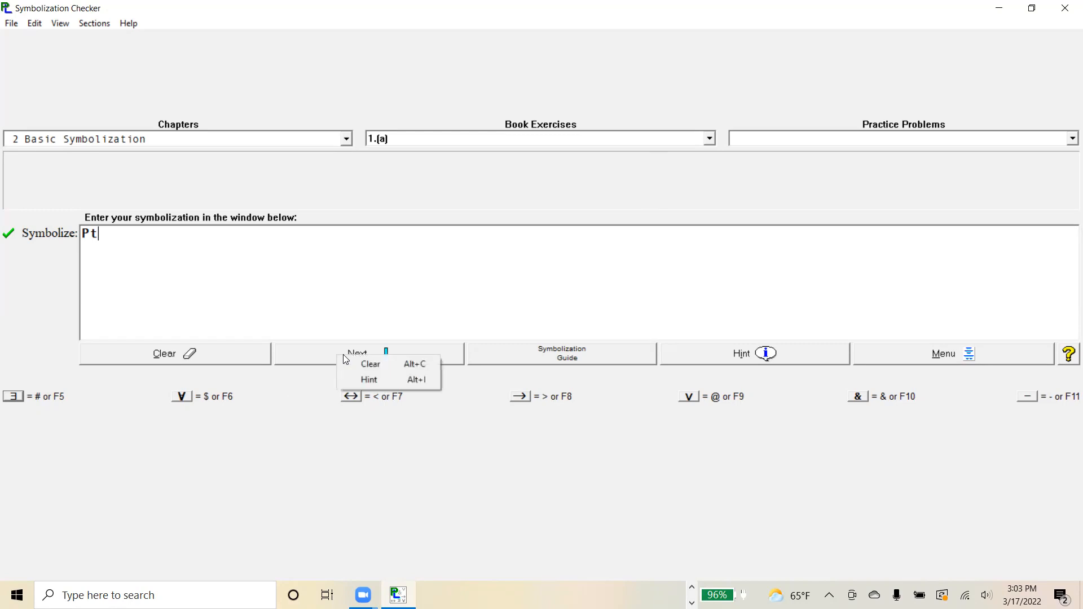
{"action": "left_click", "coordinate": [329, 354]}
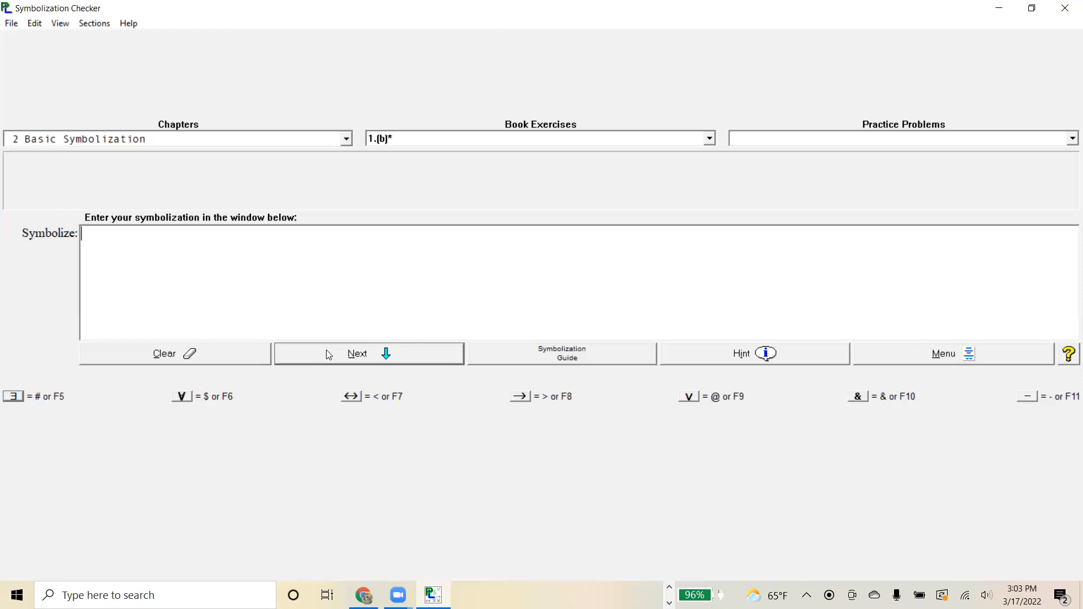
Symbolize exercise 1.(b)* as ∃x(Sx&Na), adding the parentheses around the conjunction.
{"action": "left_click", "coordinate": [17, 399]}
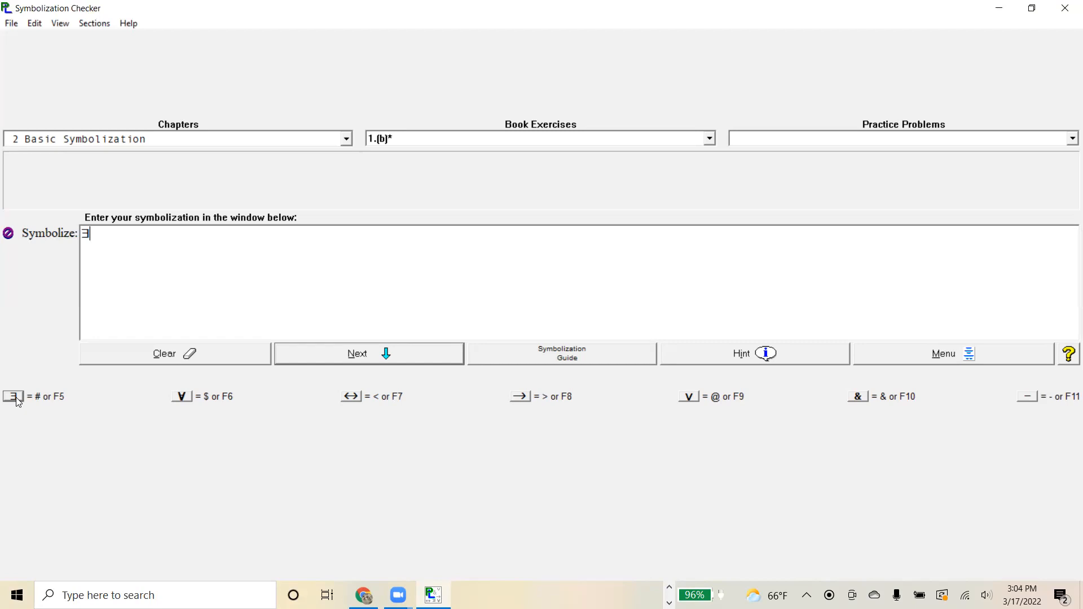
{"action": "type", "text": "x"}
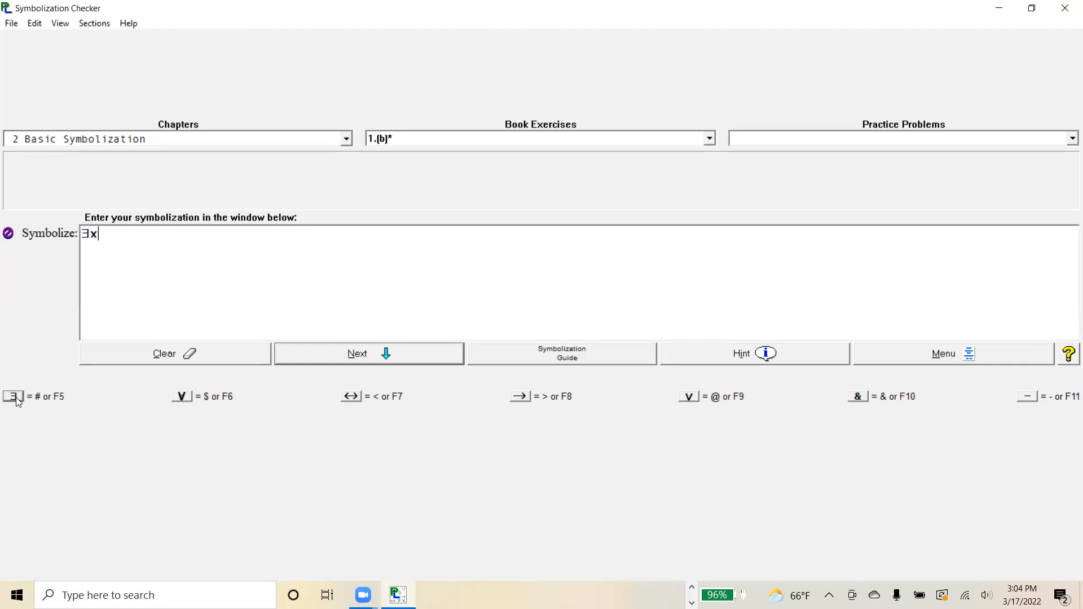
{"action": "type", "text": "Sx&Nx"}
{"action": "key", "text": "BackSpace"}
{"action": "type", "text": "a"}
{"action": "key", "text": "BackSpace"}
{"action": "type", "text": "x"}
{"action": "key", "text": "BackSpace"}
{"action": "type", "text": "a"}
{"action": "left_click", "coordinate": [100, 235]}
{"action": "type", "text": "("}
{"action": "left_click", "coordinate": [150, 233]}
{"action": "type", "text": ")"}
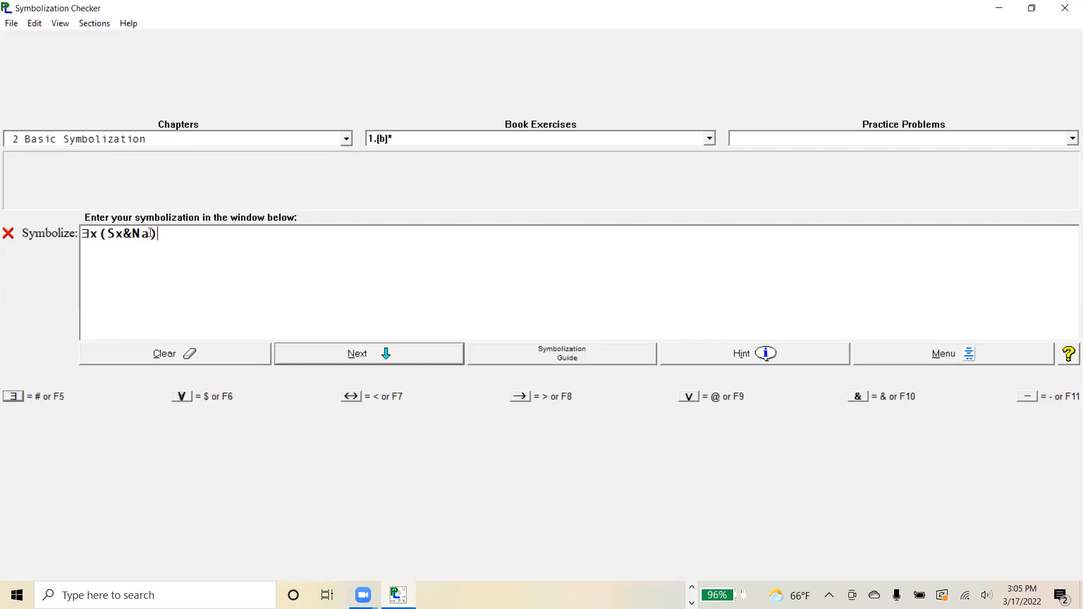
Change the constant a in Na to the variable x, giving ∃x(Sx&Nx).
{"action": "left_click", "coordinate": [151, 233]}
{"action": "key", "text": "BackSpace"}
{"action": "type", "text": "x"}
Select book exercise 3.(a) and symbolize it as ∀x(Lx→Bx).
{"action": "left_click", "coordinate": [710, 140]}
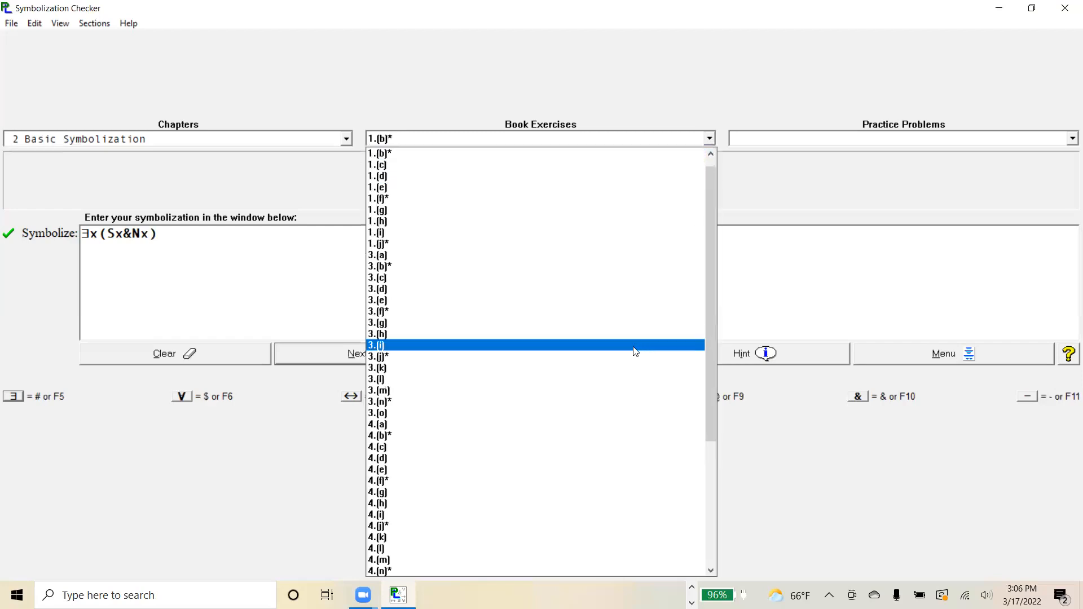
{"action": "left_click", "coordinate": [620, 255]}
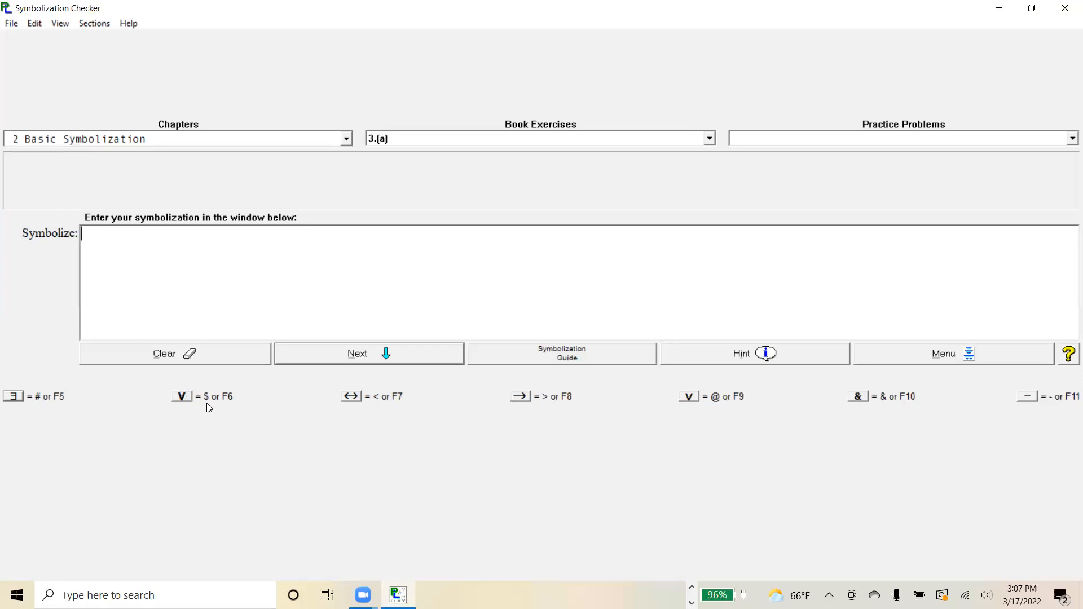
{"action": "key", "text": "F6"}
{"action": "type", "text": "x"}
{"action": "type", "text": "(Lx"}
{"action": "type", "text": ">"}
{"action": "type", "text": "Bx"}
{"action": "type", "text": ")"}
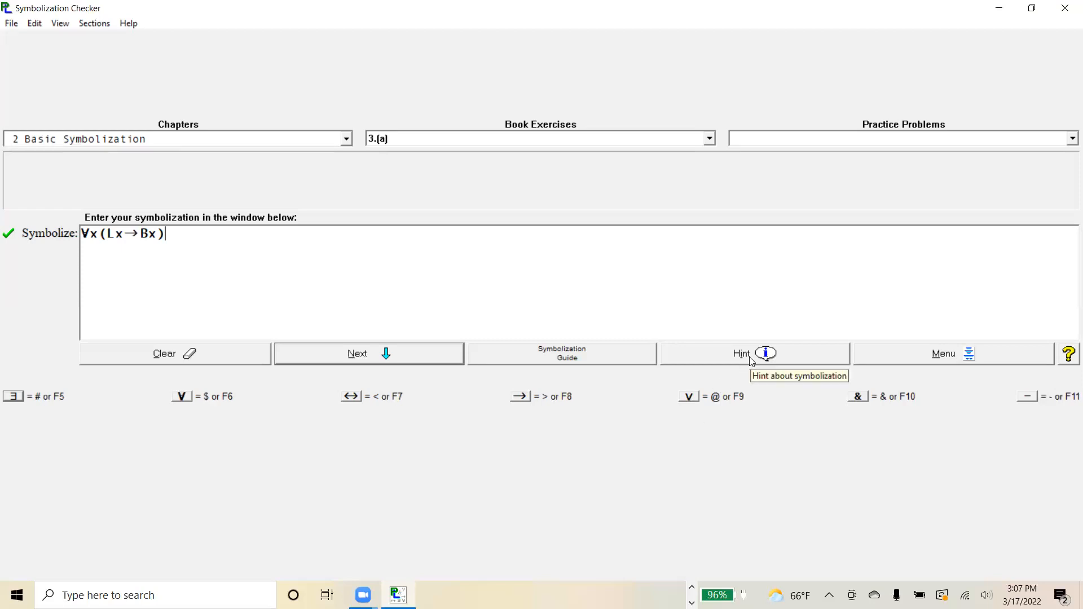
Rewrite the formula as ∀x(Bx→Lx) and request a hint on it.
{"action": "key", "text": "BackSpace"}
{"action": "key", "text": "BackSpace"}
{"action": "key", "text": "BackSpace"}
{"action": "key", "text": "BackSpace"}
{"action": "key", "text": "BackSpace"}
{"action": "key", "text": "BackSpace"}
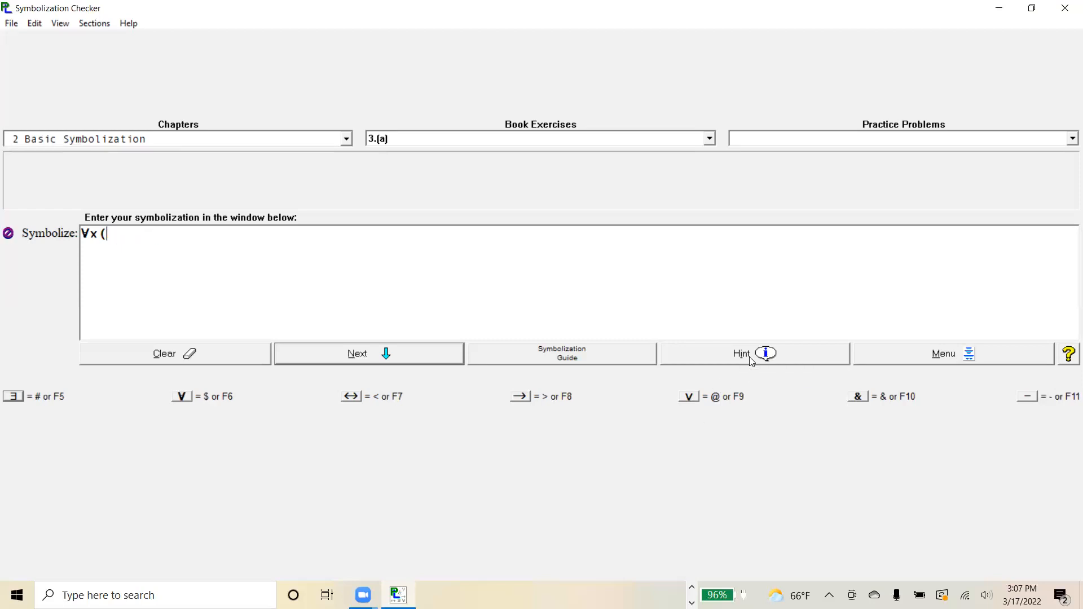
{"action": "type", "text": "B"}
{"action": "type", "text": "x"}
{"action": "type", "text": ">"}
{"action": "type", "text": "Lx"}
{"action": "type", "text": ")"}
{"action": "left_click", "coordinate": [768, 356]}
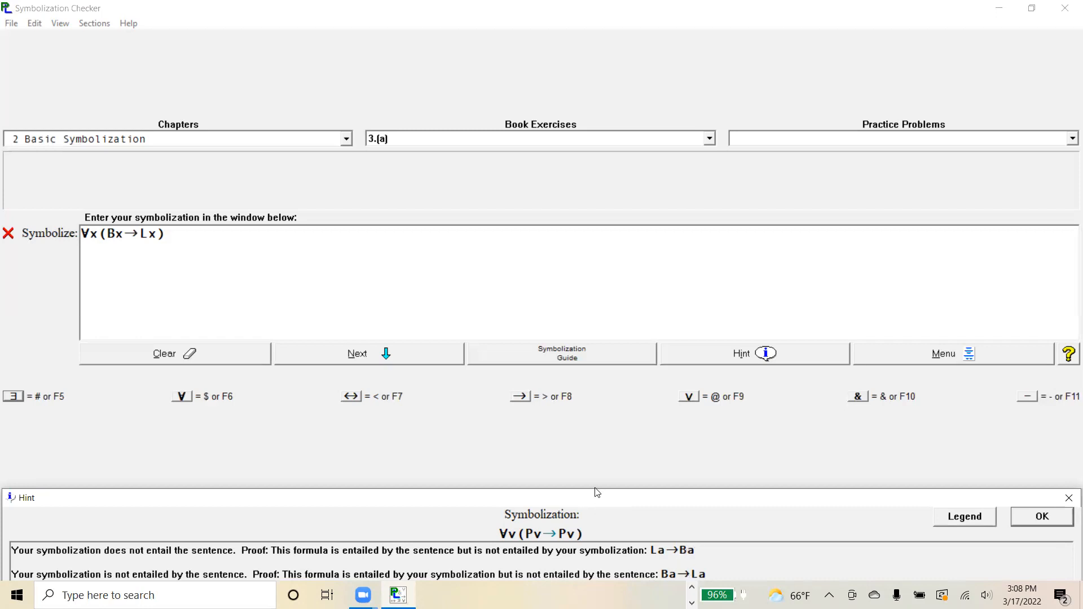
{"action": "left_click", "coordinate": [1053, 518]}
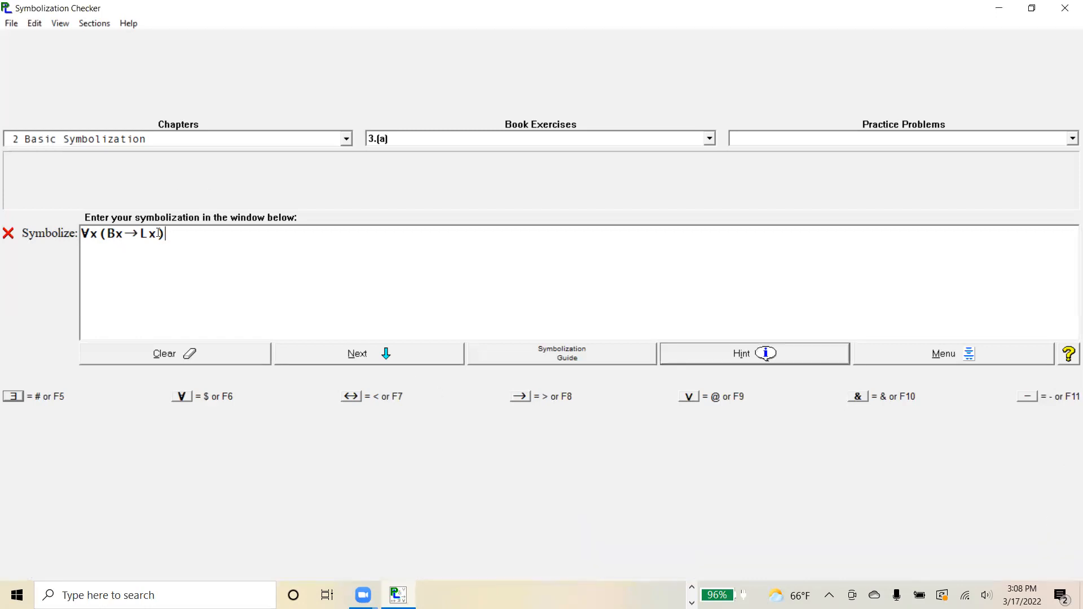
Rewrite the formula as ∀x(Lx&Bx) and request a hint on it.
{"action": "key", "text": "BackSpace"}
{"action": "key", "text": "BackSpace"}
{"action": "key", "text": "BackSpace"}
{"action": "key", "text": "BackSpace"}
{"action": "key", "text": "BackSpace"}
{"action": "type", "text": "lx&Bx"}
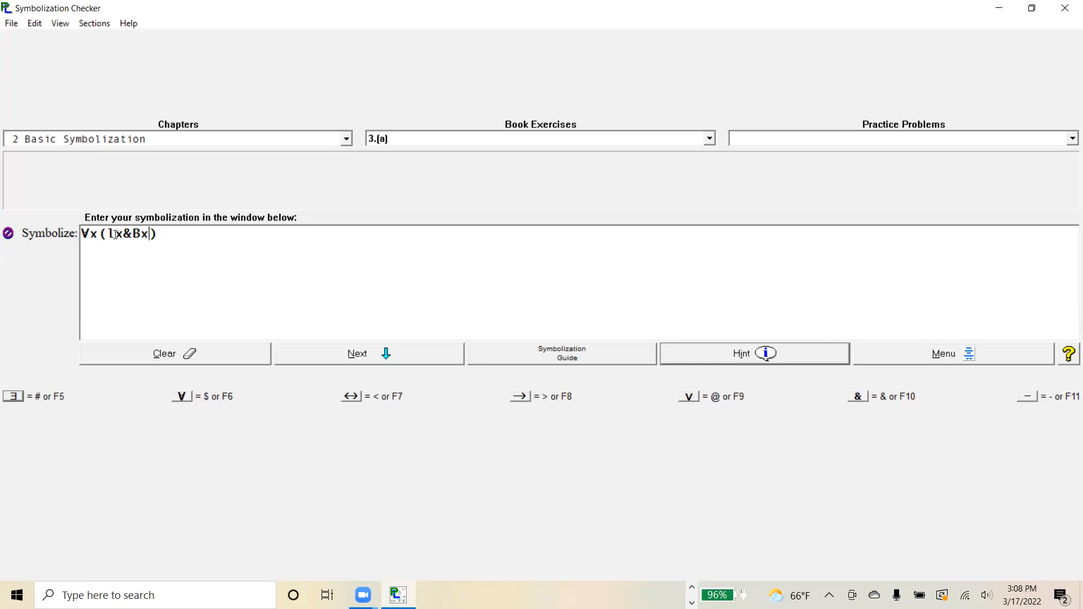
{"action": "type", "text": "L"}
{"action": "left_click", "coordinate": [712, 356]}
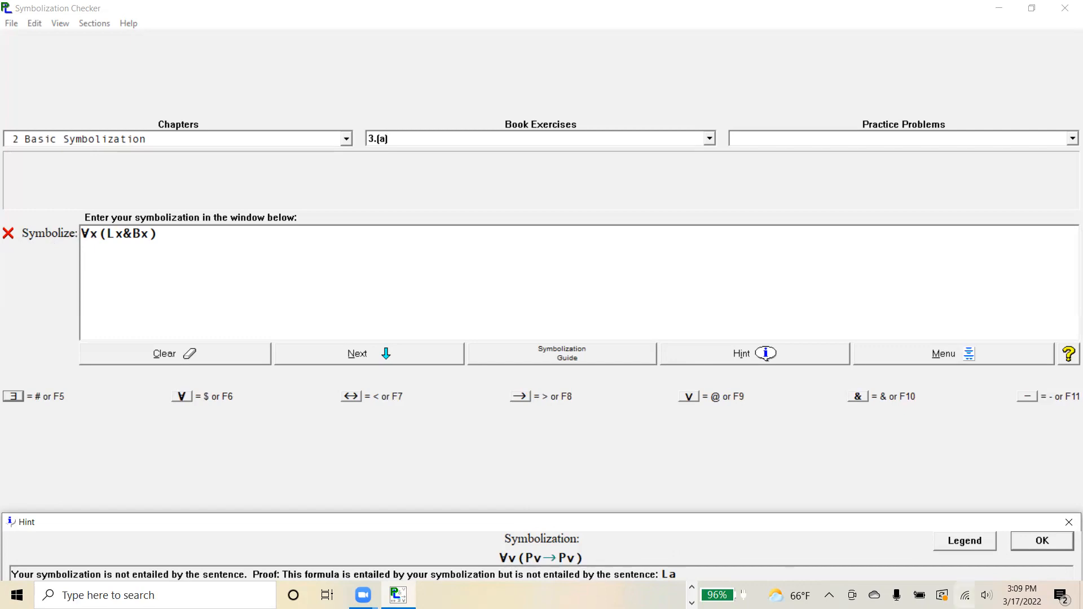
{"action": "left_click", "coordinate": [1049, 541]}
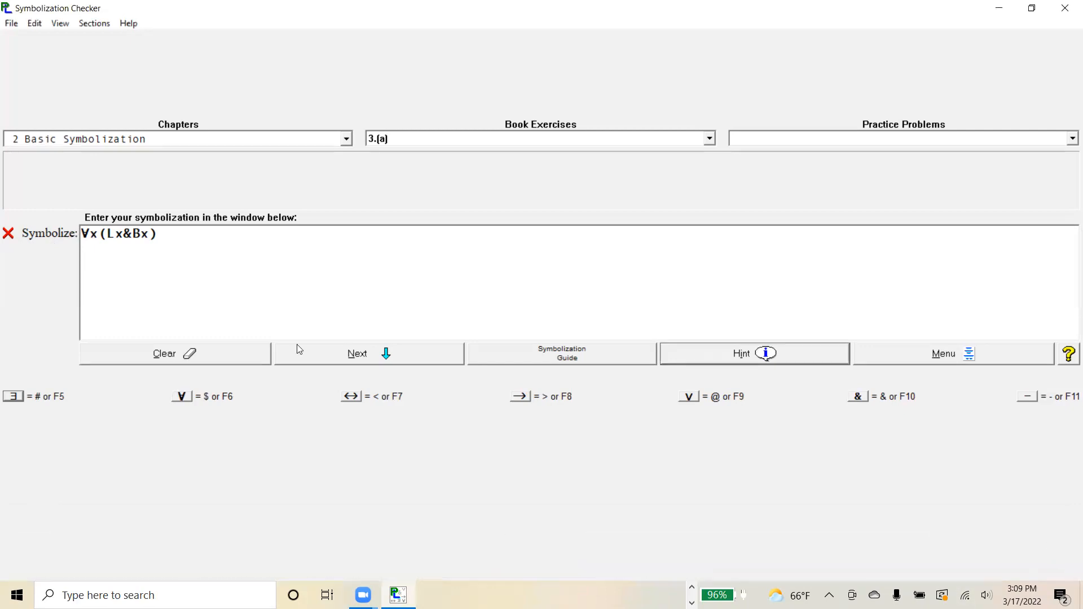
Change the connective between Lx and Bx to a conditional, giving ∀x(Lx→Bx).
{"action": "left_click", "coordinate": [132, 232]}
{"action": "key", "text": "BackSpace"}
{"action": "type", "text": ">"}
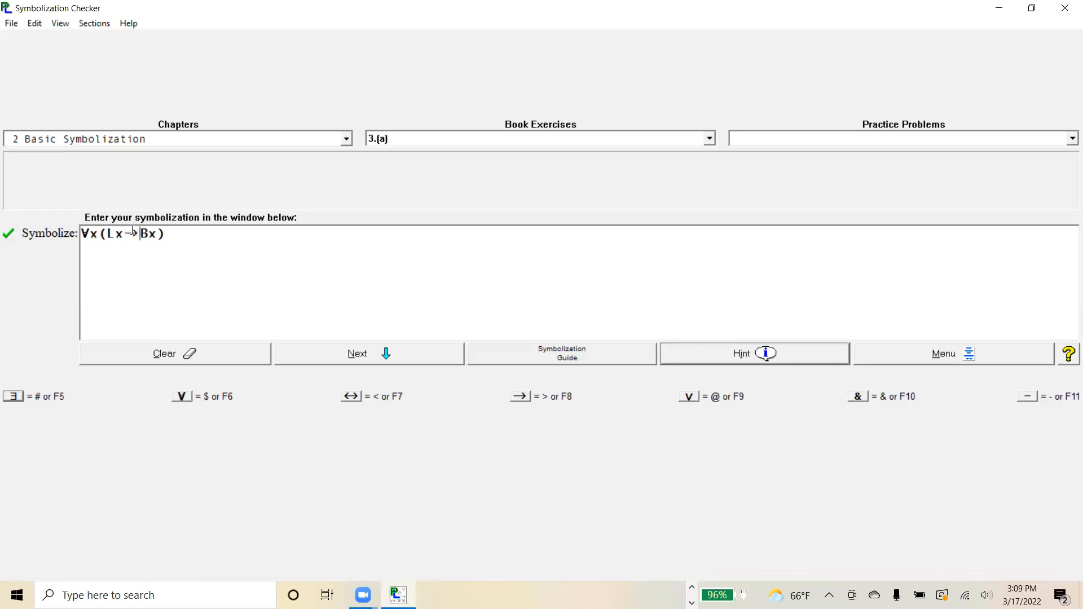